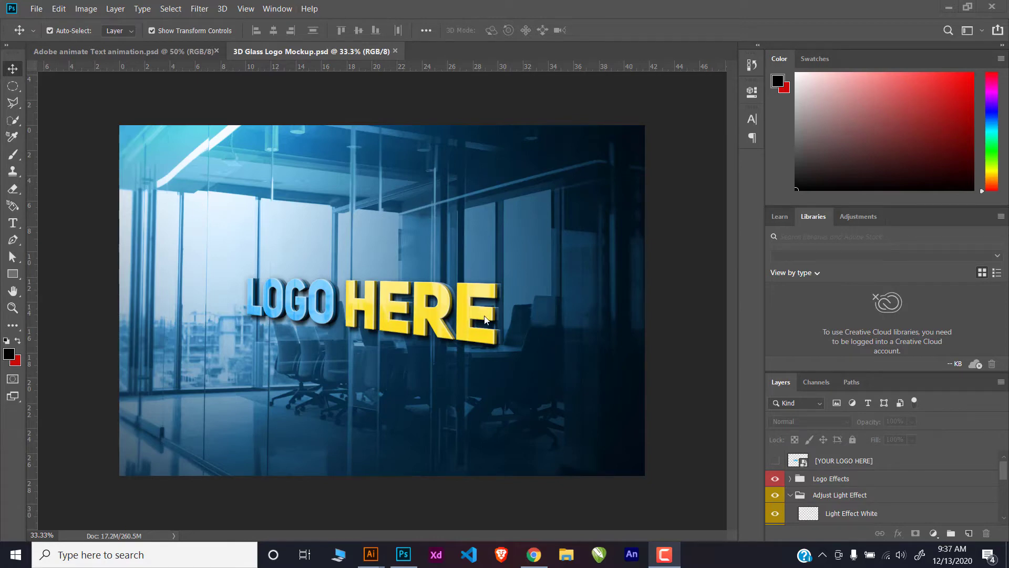
Step: Open kalees logo.eps from the All files folder, rasterizing it at 300 pixels/inch in RGB Color
click(36, 9)
click(46, 33)
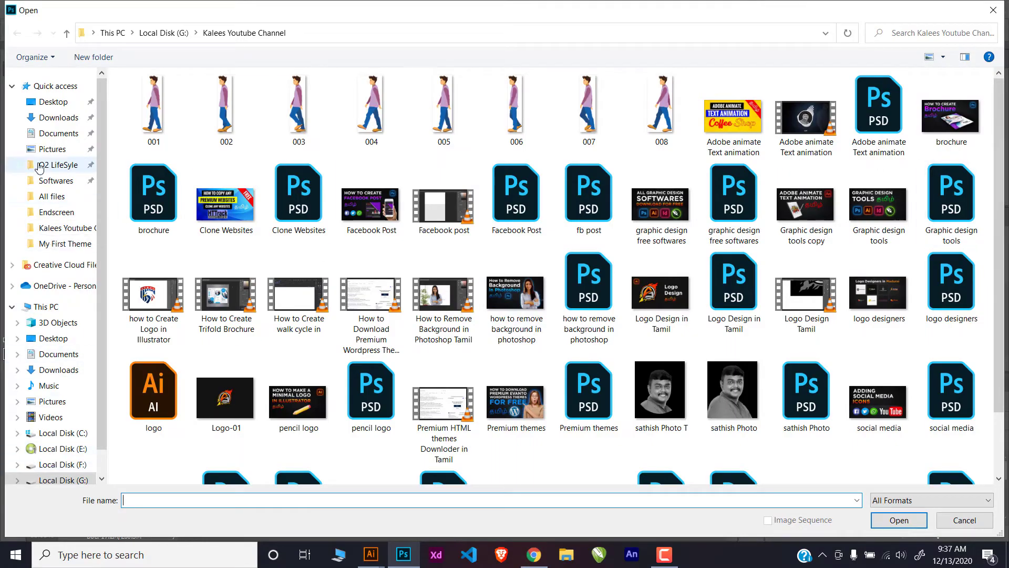
click(52, 199)
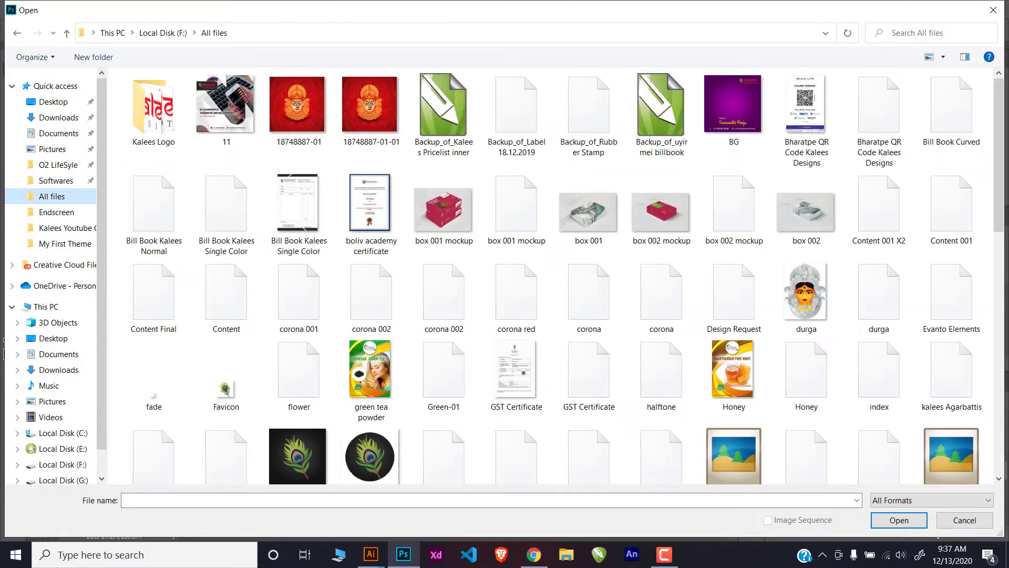
click(658, 386)
key(k)
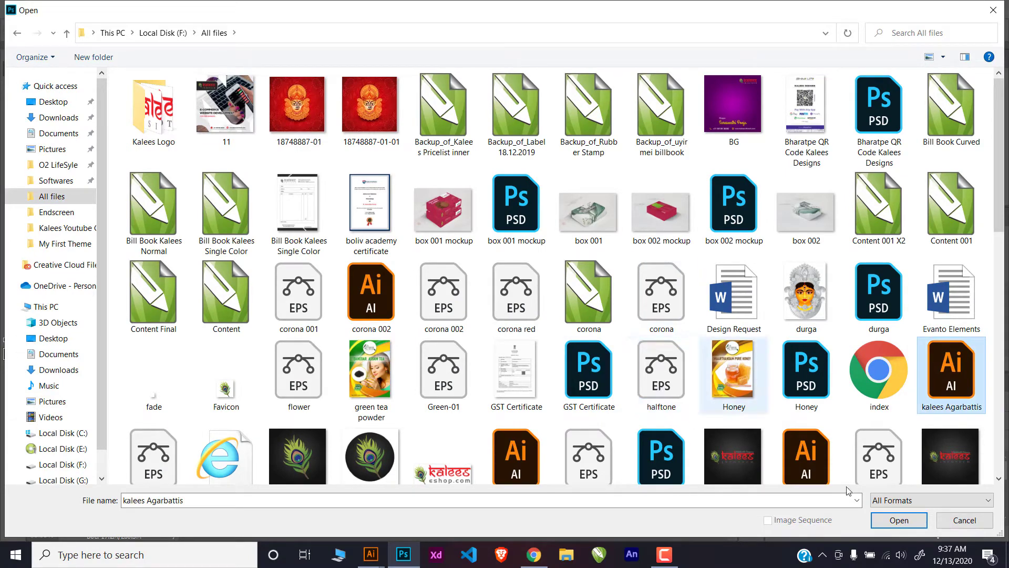
scroll(722, 395, down, 5)
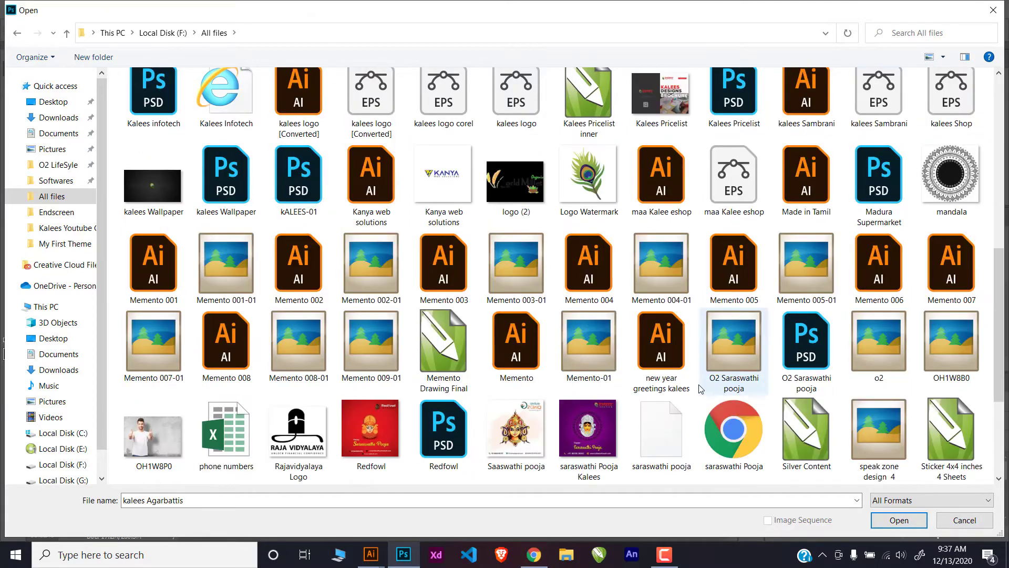
scroll(698, 389, up, 2)
double_click(505, 284)
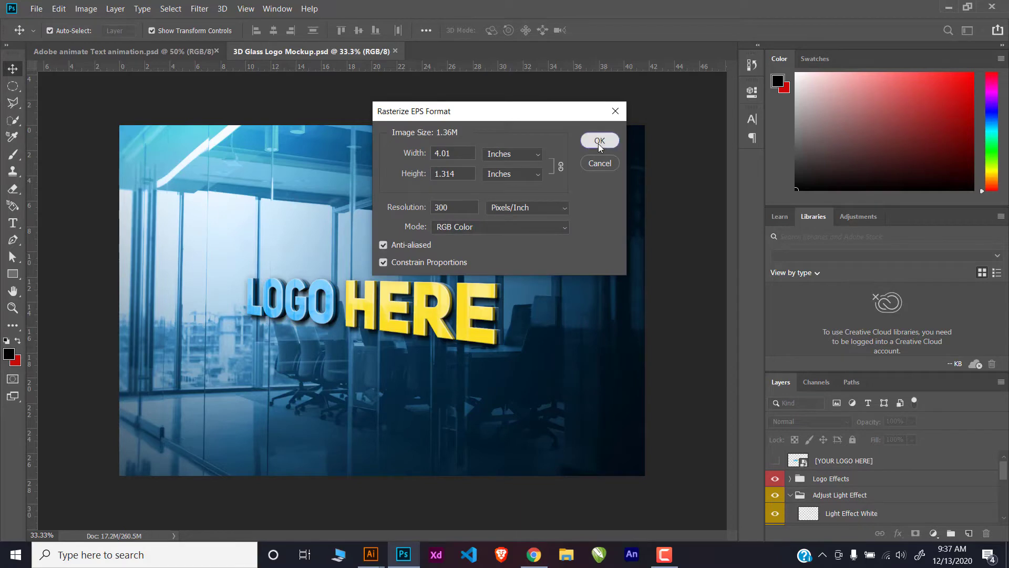
click(599, 141)
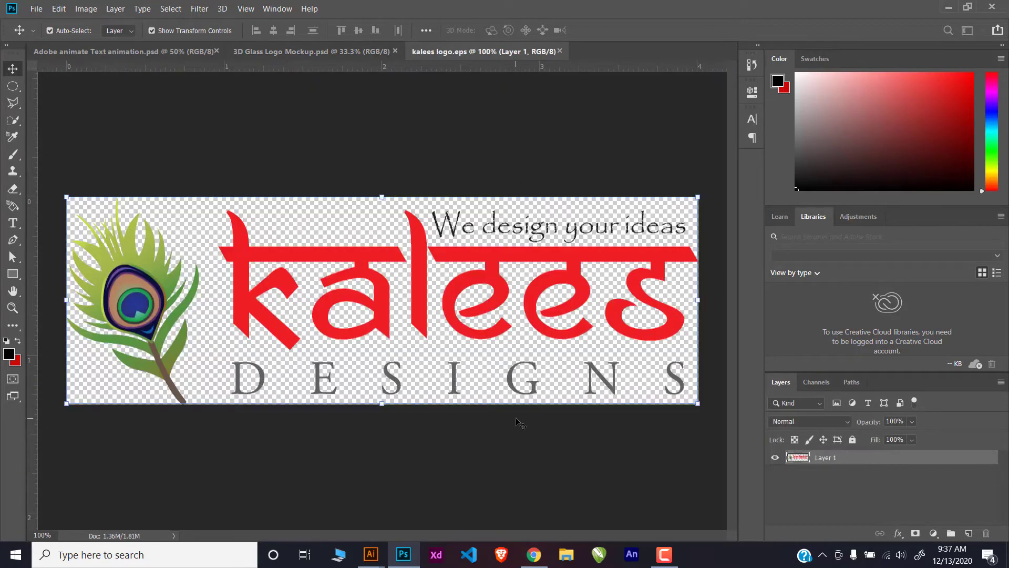
Step: Open the [YOUR LOGO HERE] smart object of the 3D Glass Logo Mockup without resolving fonts and delete its LOGO HERE text layer
click(323, 51)
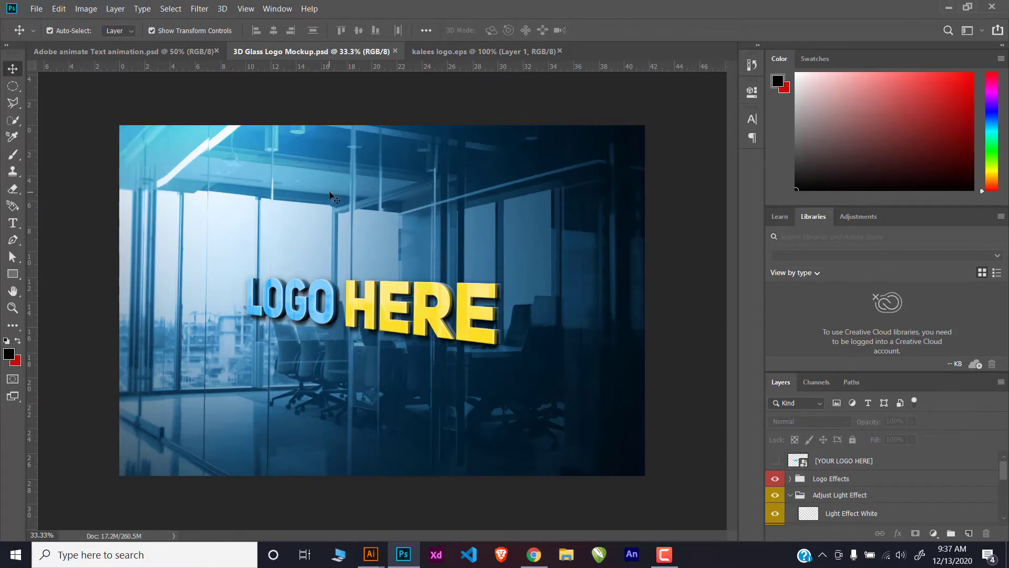
click(798, 462)
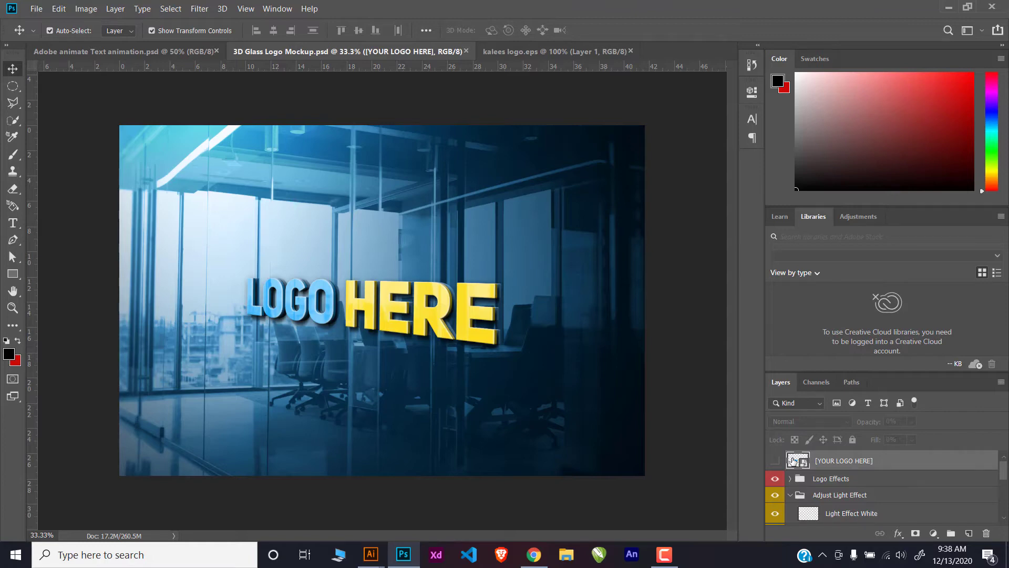
double_click(793, 461)
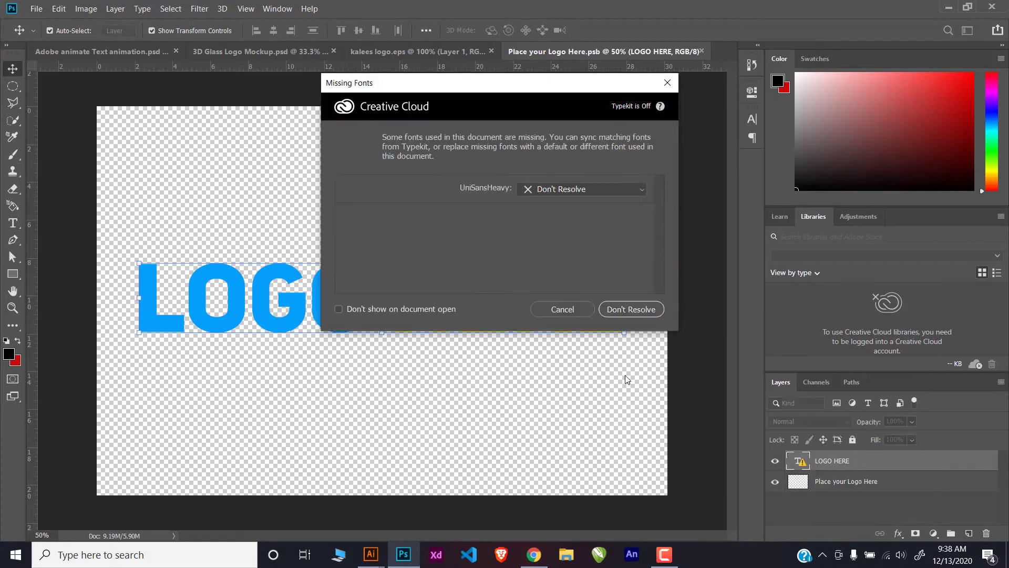
click(562, 310)
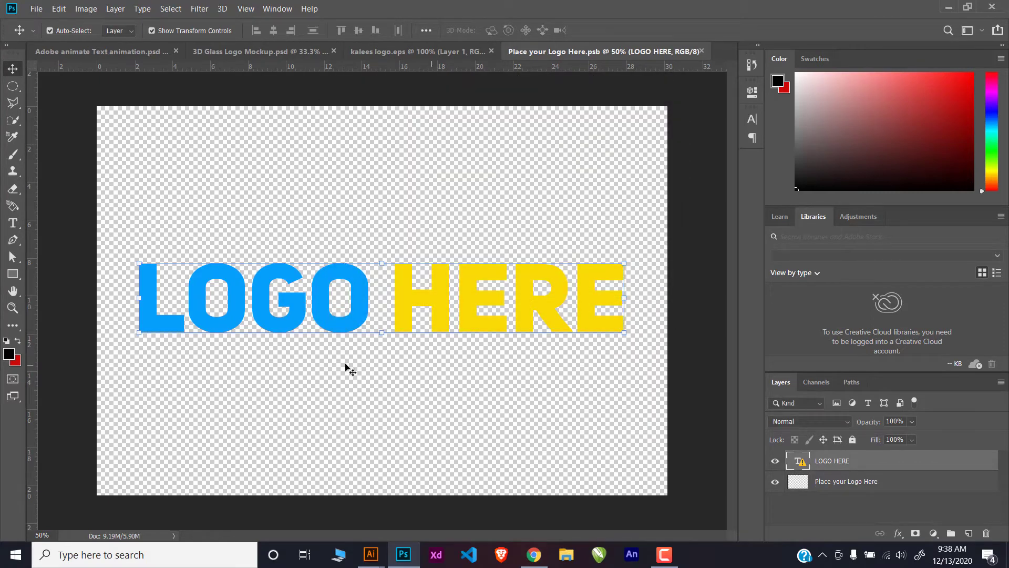
key(Delete)
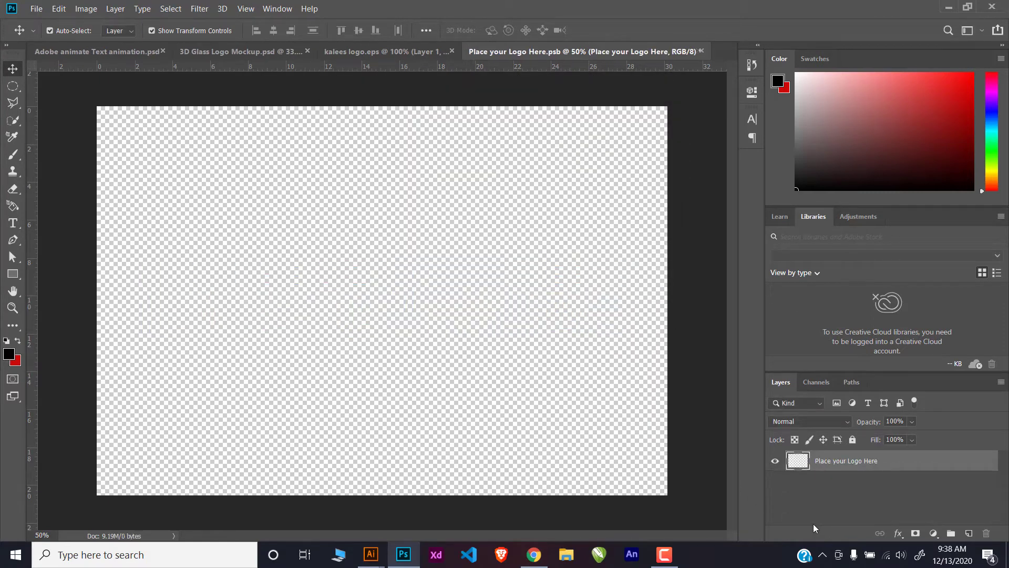
Step: Copy the logo layer from kalees logo.eps into Place your Logo Here.psb, floating and redocking the smart object's window
click(395, 52)
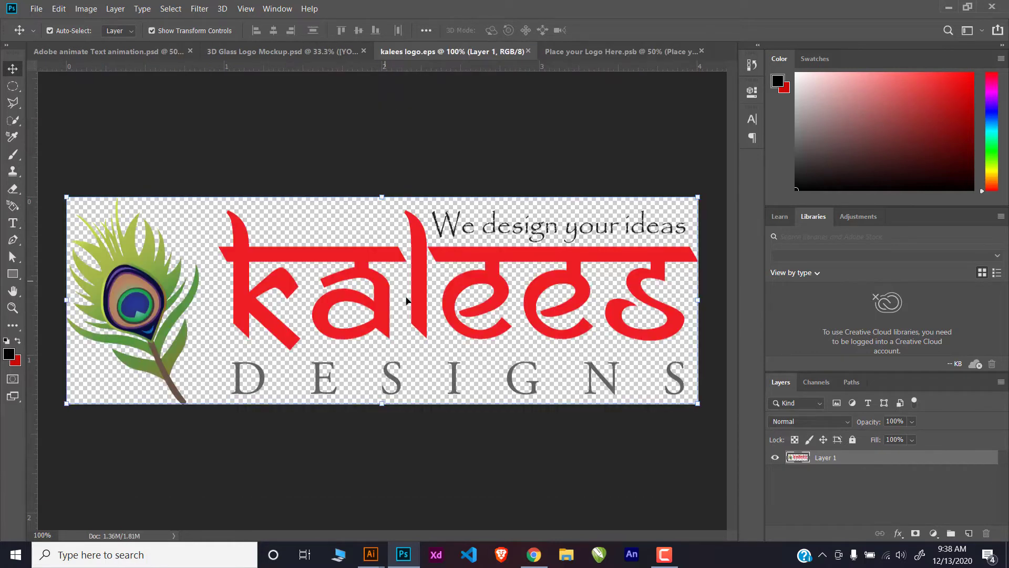
drag(419, 304, 561, 58)
drag(550, 92, 400, 176)
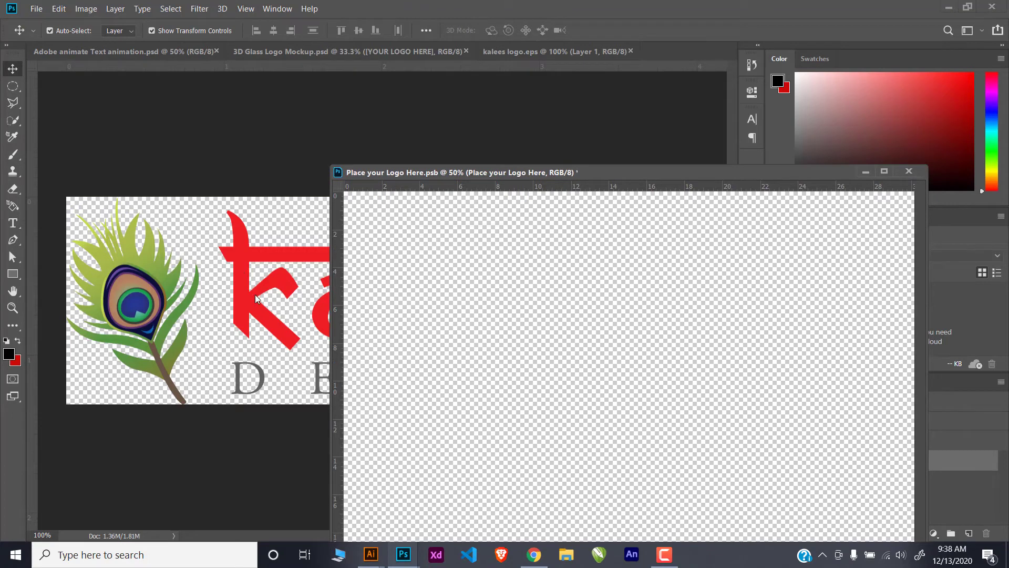
click(259, 253)
drag(241, 276, 507, 282)
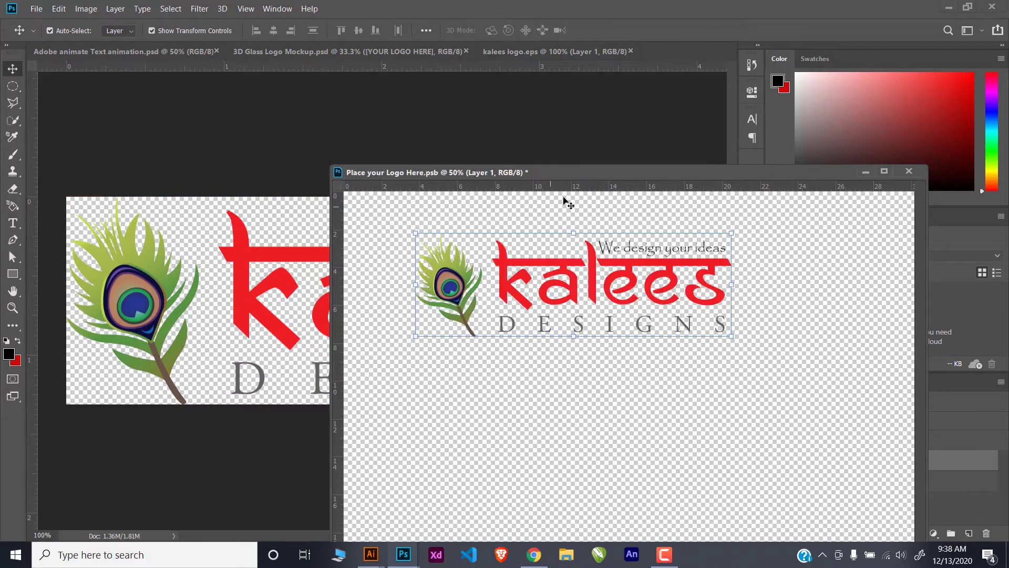
drag(574, 174, 640, 67)
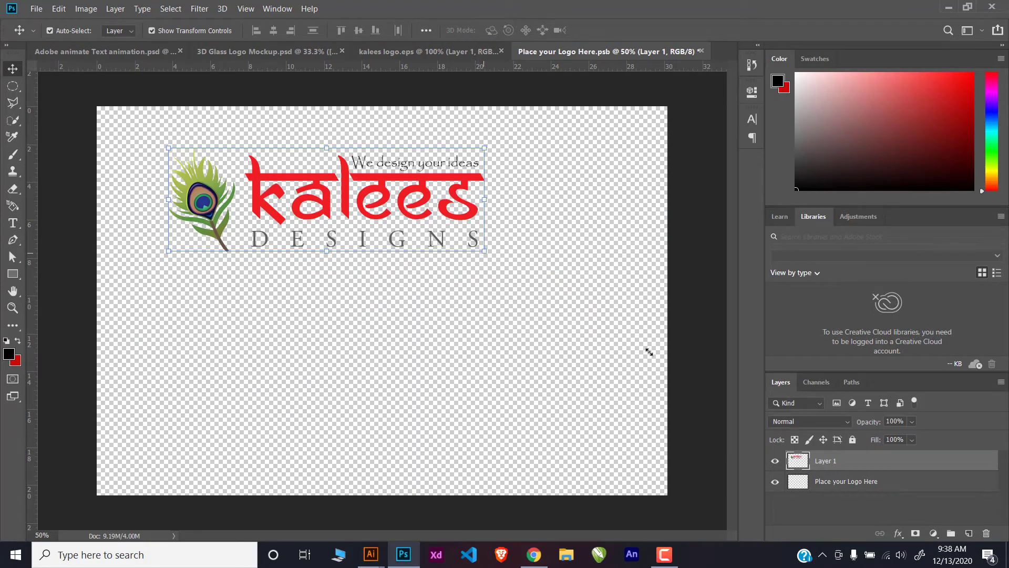
Step: Scale the pasted logo proportionally to about 28 in wide and centre it on the canvas
drag(484, 251, 627, 317)
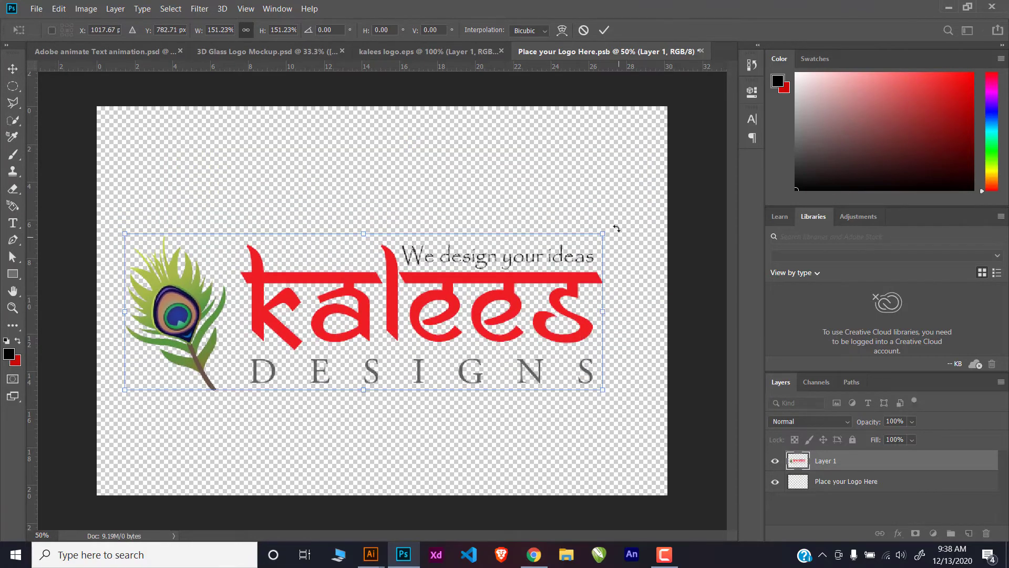
drag(602, 233, 651, 208)
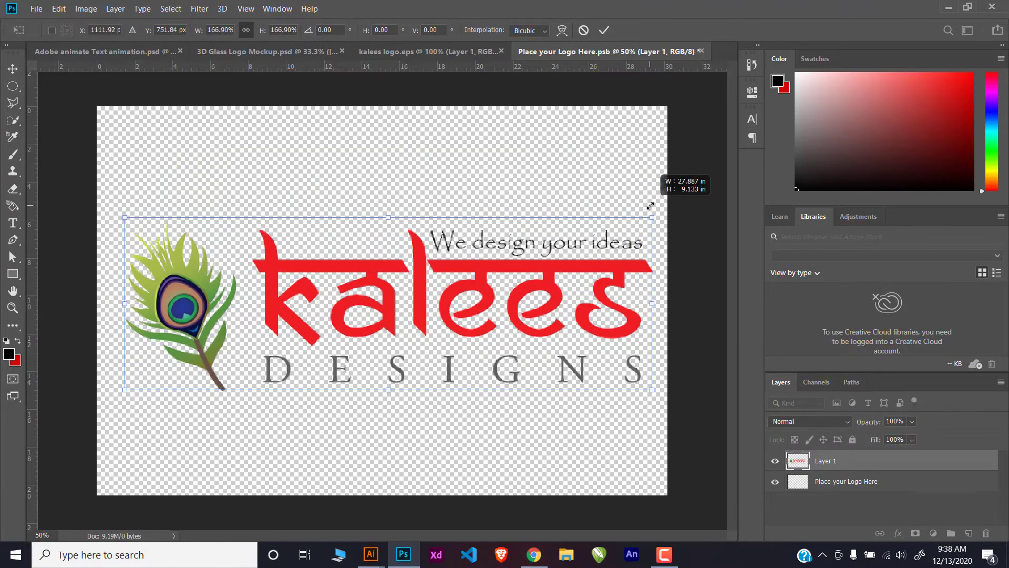
drag(487, 274, 483, 270)
drag(646, 215, 652, 213)
click(604, 30)
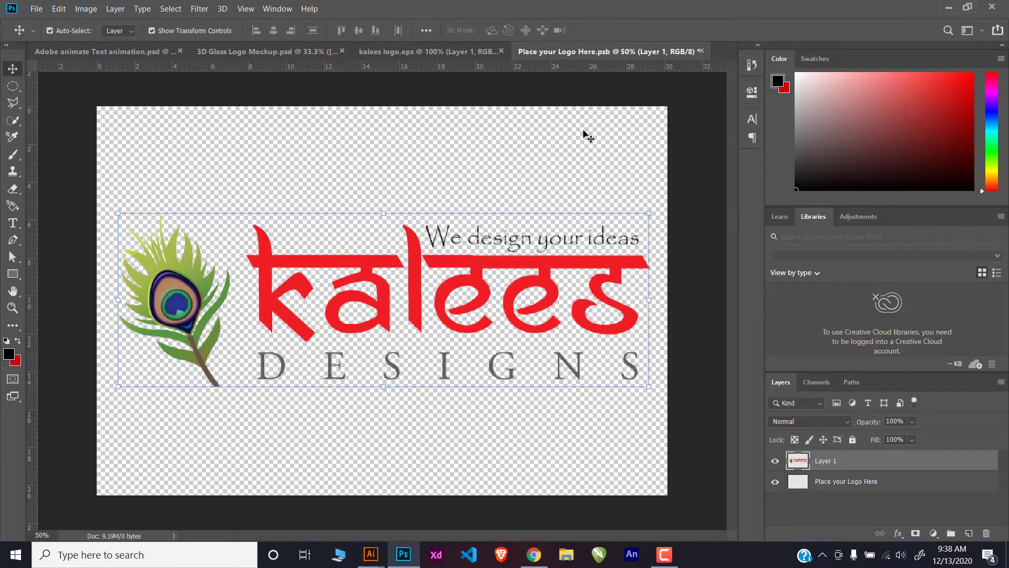
click(695, 247)
mouse_move(383, 313)
mouse_down()
mouse_move(381, 295)
mouse_move(380, 317)
mouse_up()
click(686, 267)
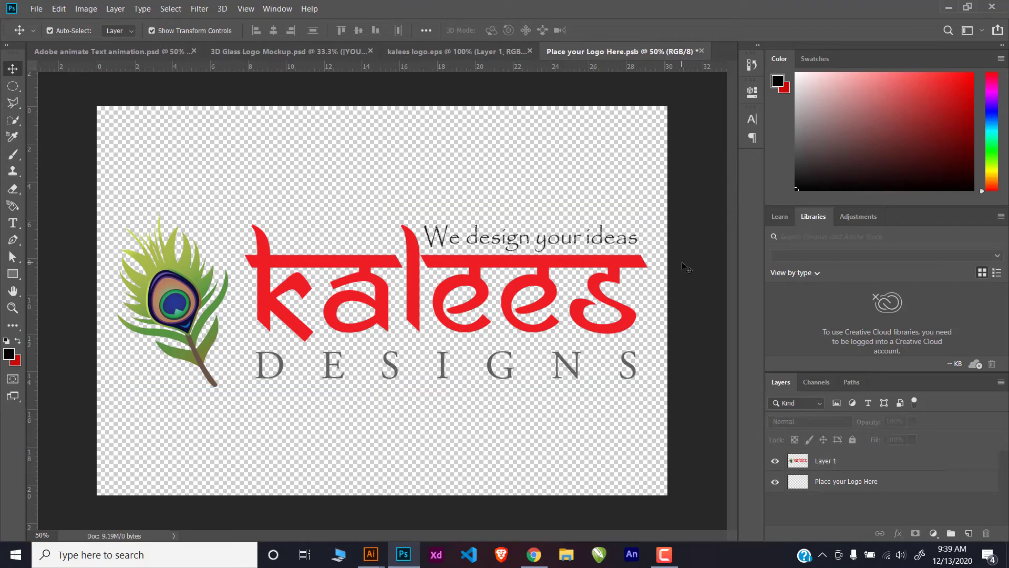
Step: Save and close the smart object document, and return to the 3D Glass Logo Mockup to check the updated logo
key(ctrl)
key(ctrl+s)
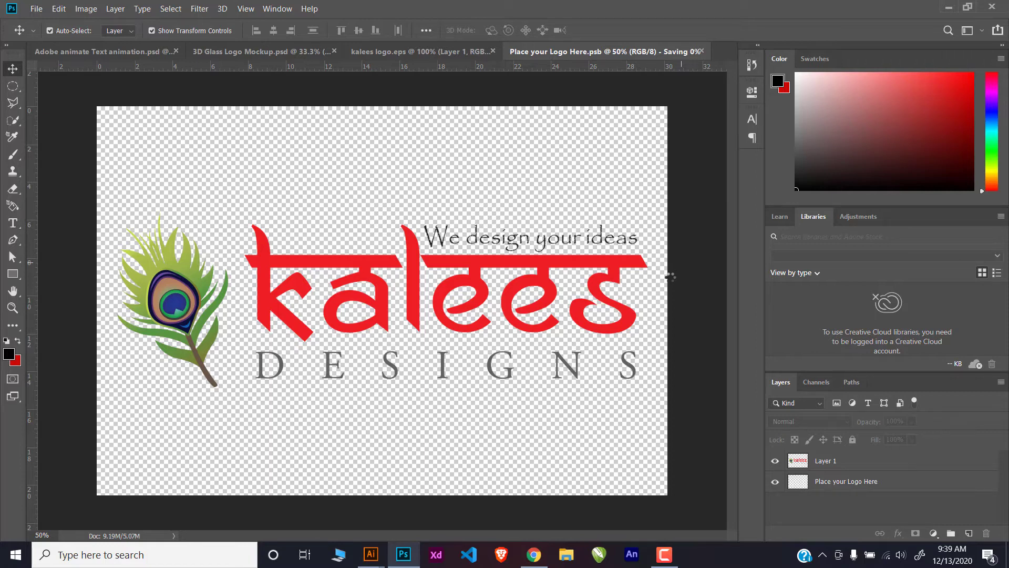
click(703, 51)
click(702, 51)
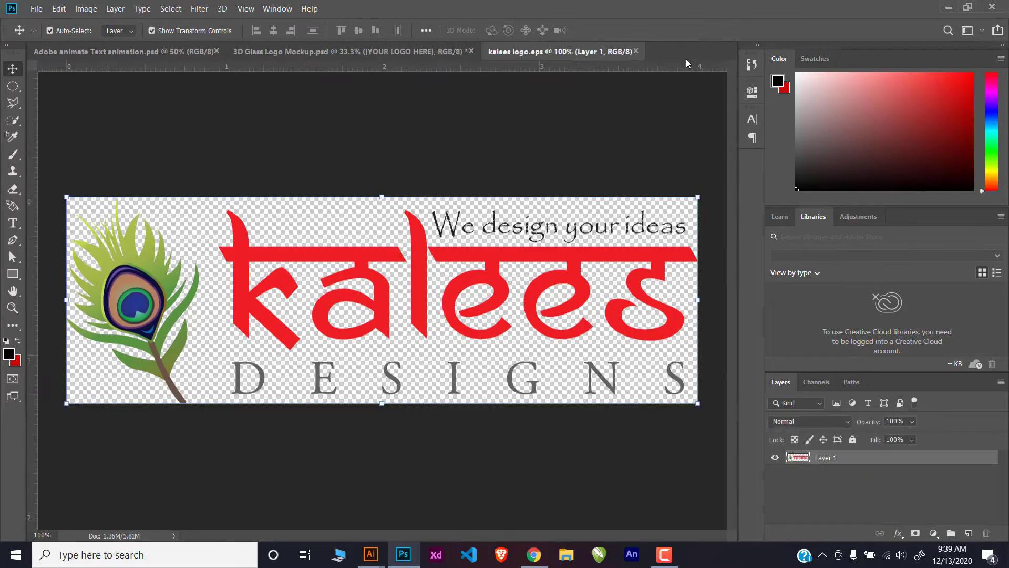
click(396, 54)
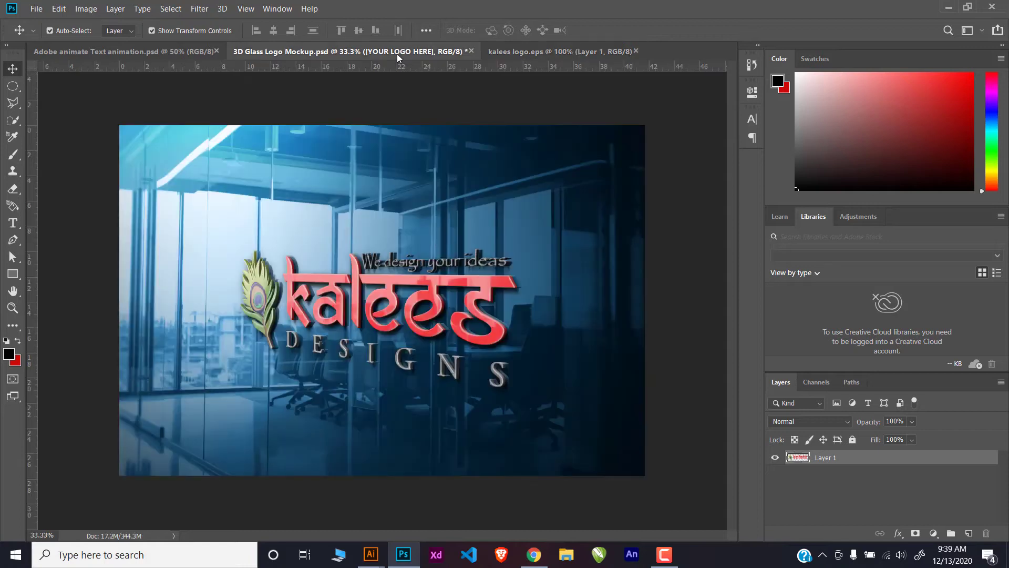
click(684, 252)
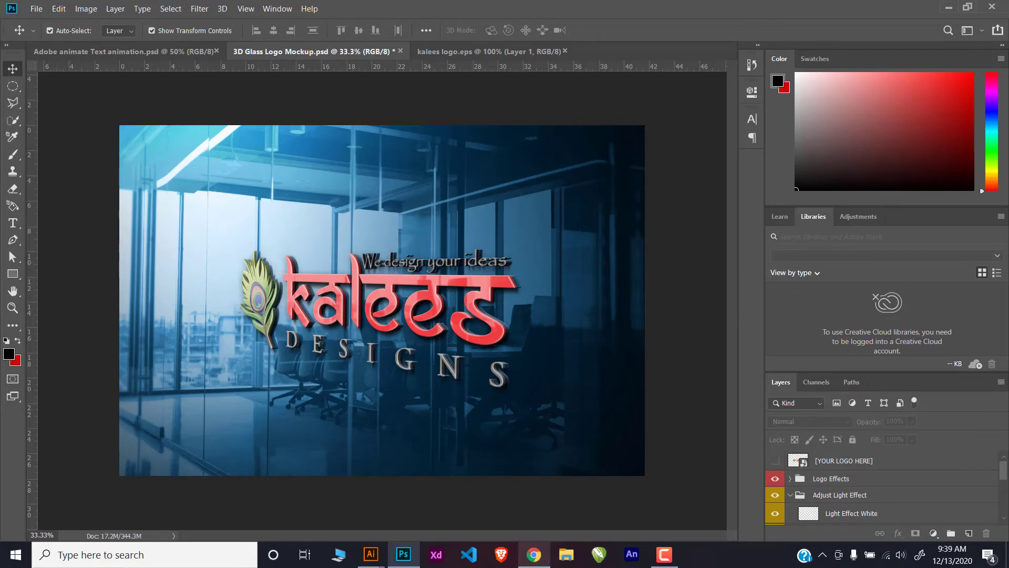
Step: Switch to Chrome and search Google for "logo mockup"
click(534, 554)
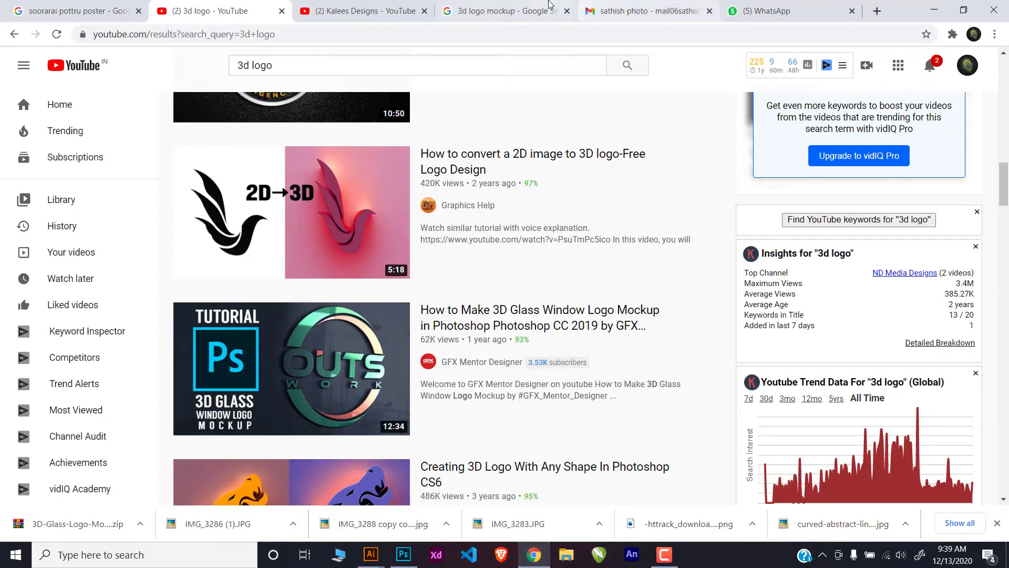
click(499, 11)
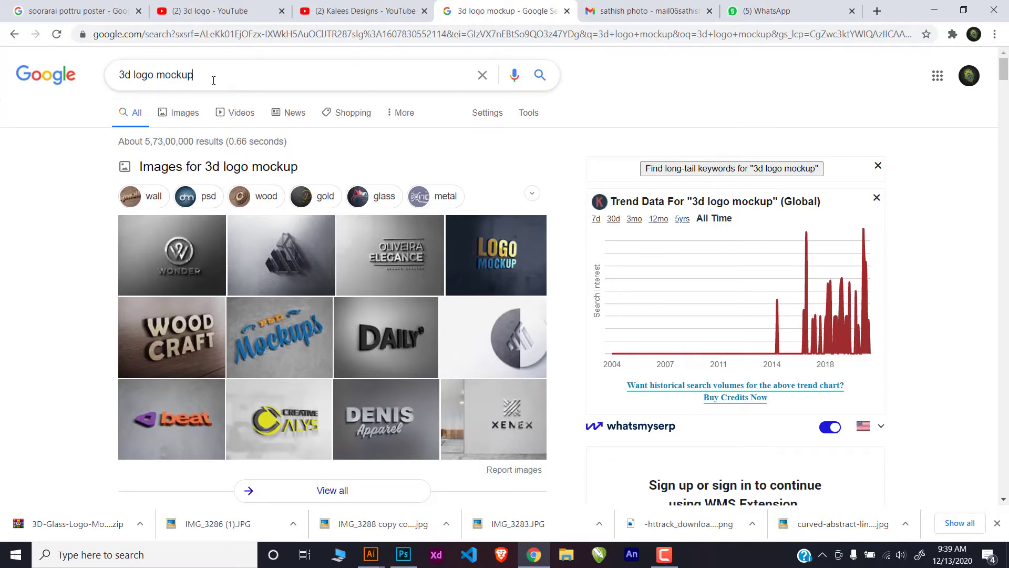
drag(250, 77, 11, 63)
text(logo)
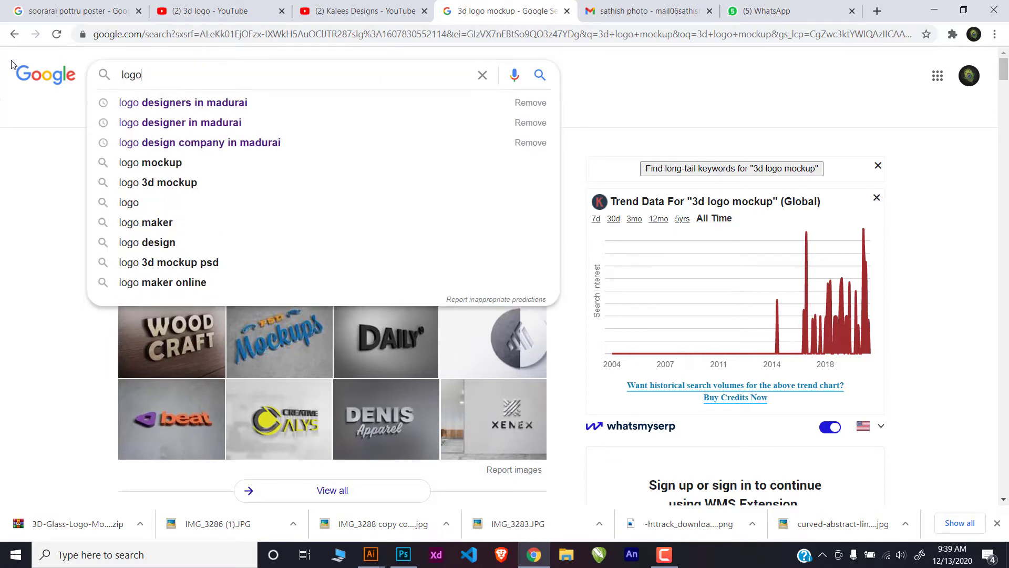
text( mockup)
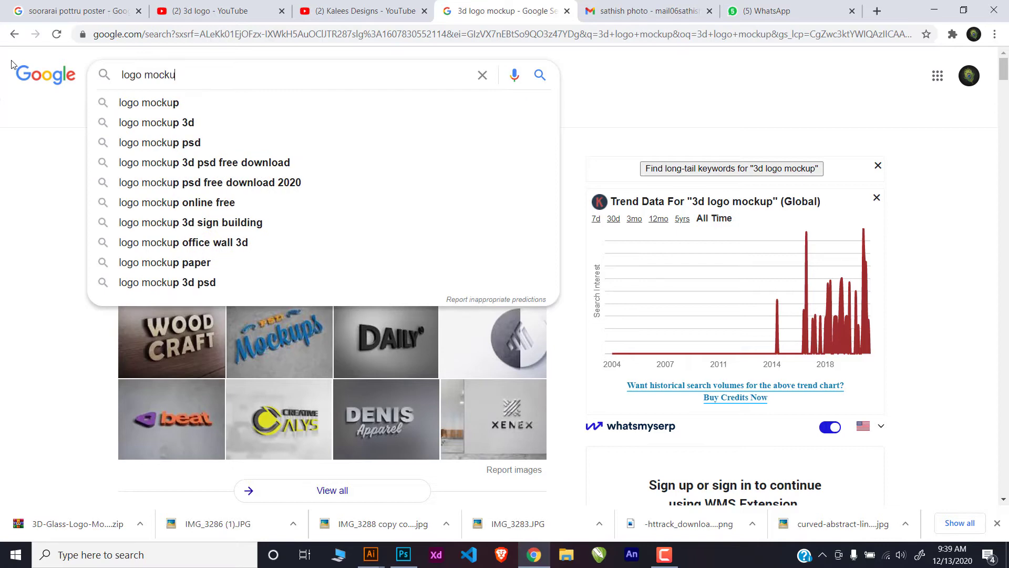
key(Return)
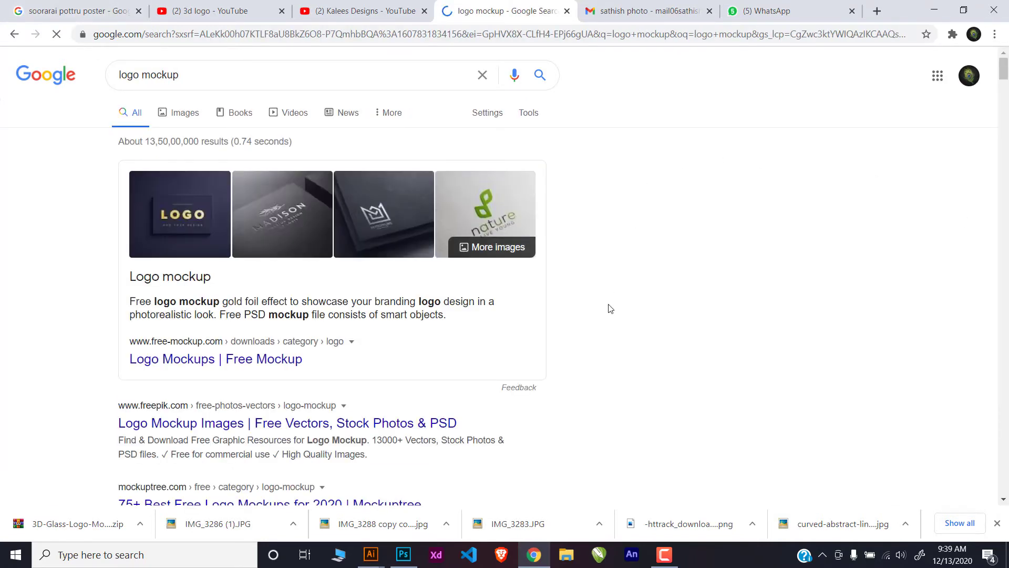
Step: Open the Freepik logo mockup search result in a new tab and browse the mockups it offers
scroll(609, 307, down, 1)
scroll(609, 307, down, 2)
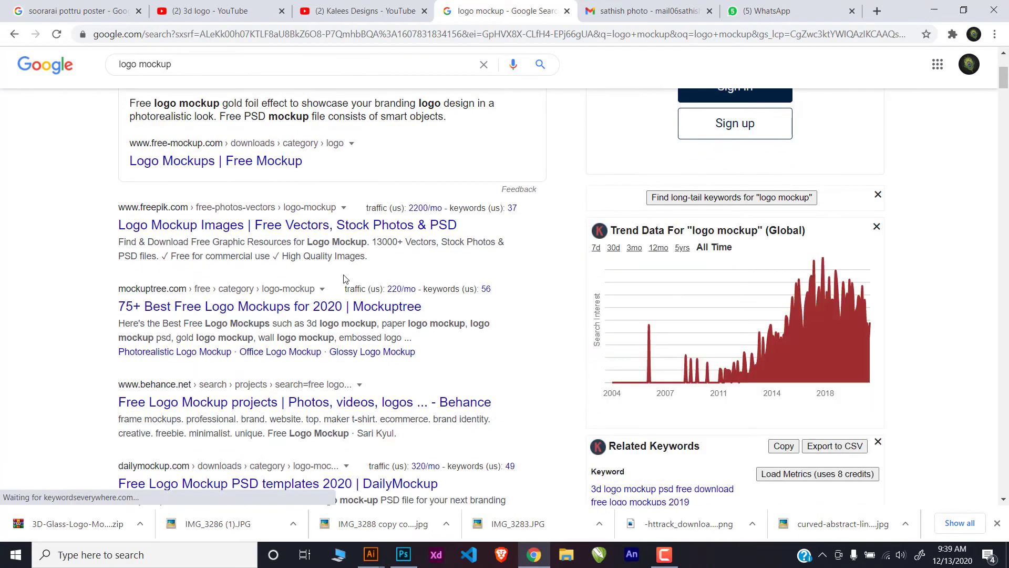
middle_click(340, 226)
scroll(340, 226, up, 1)
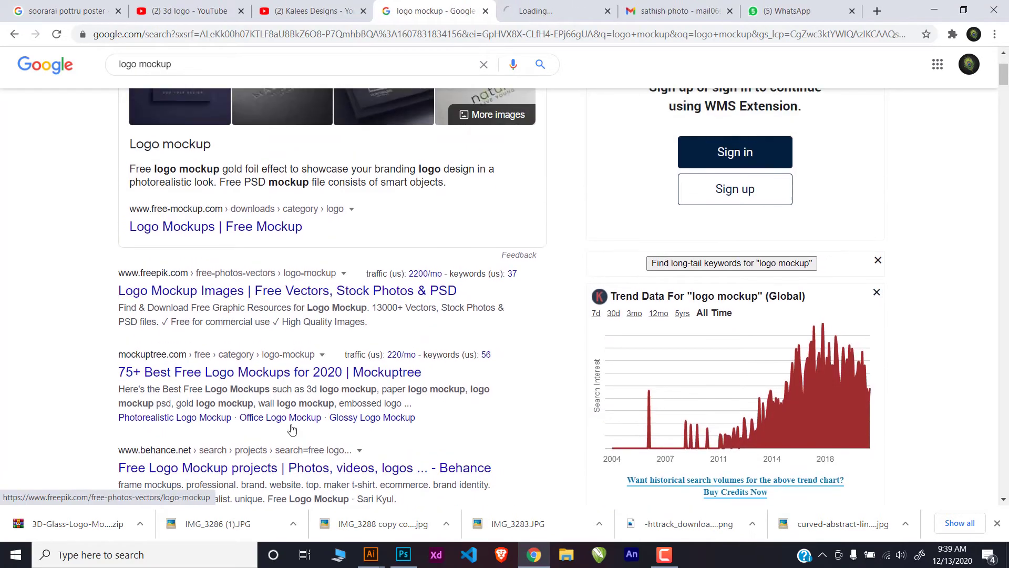
click(553, 4)
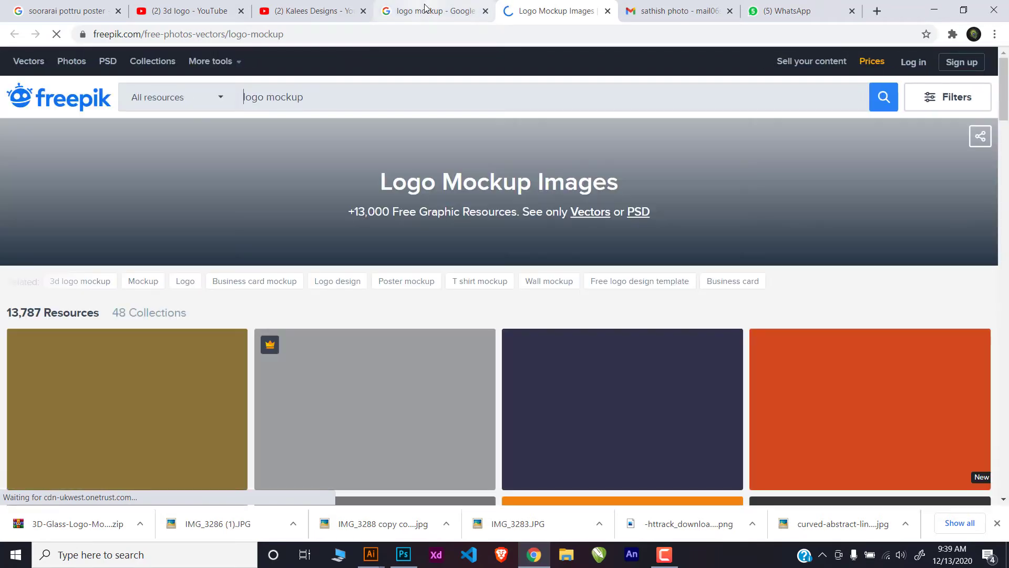
scroll(856, 262, down, 4)
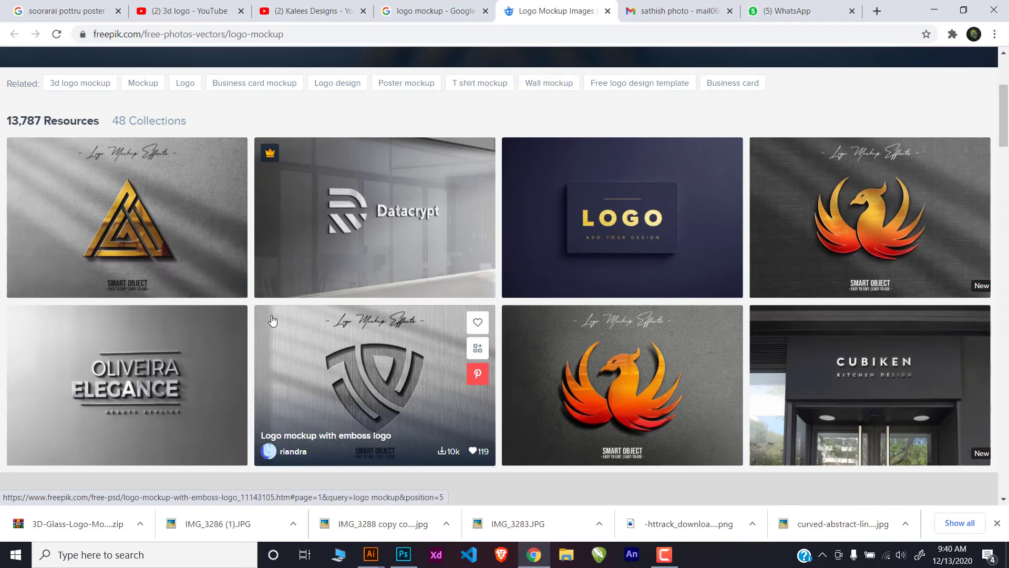
scroll(406, 268, down, 1)
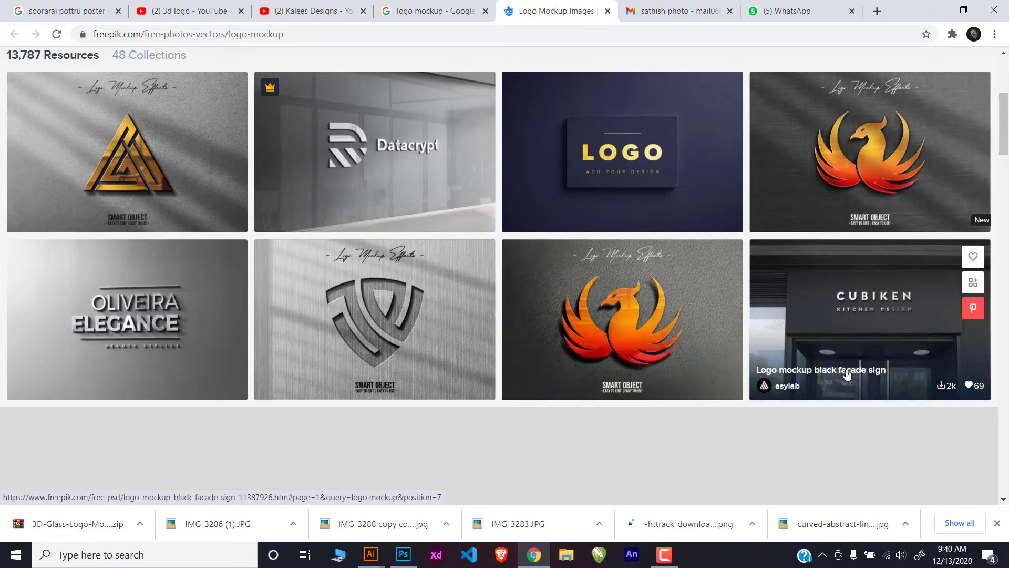
scroll(933, 356, down, 1)
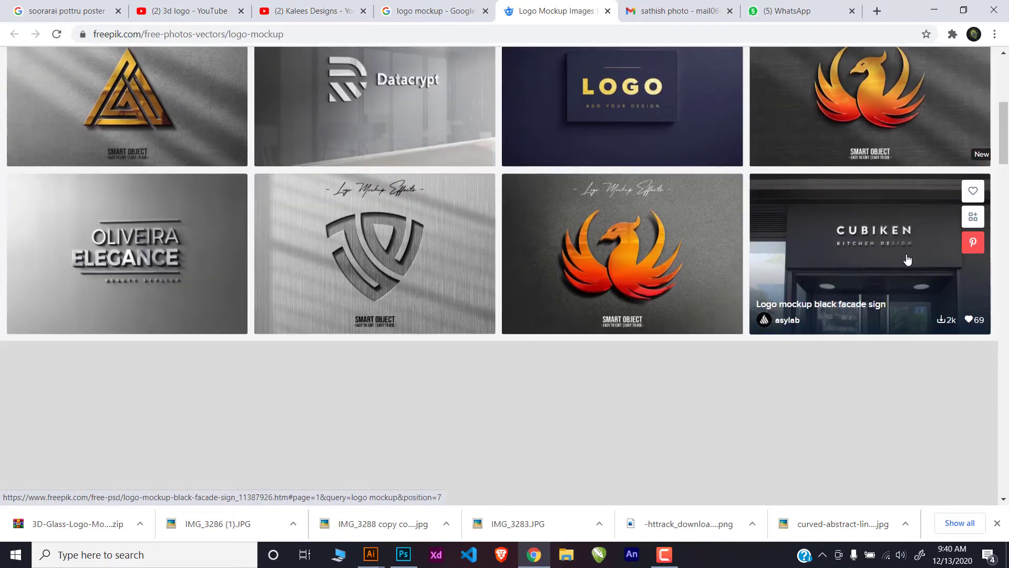
scroll(906, 259, down, 5)
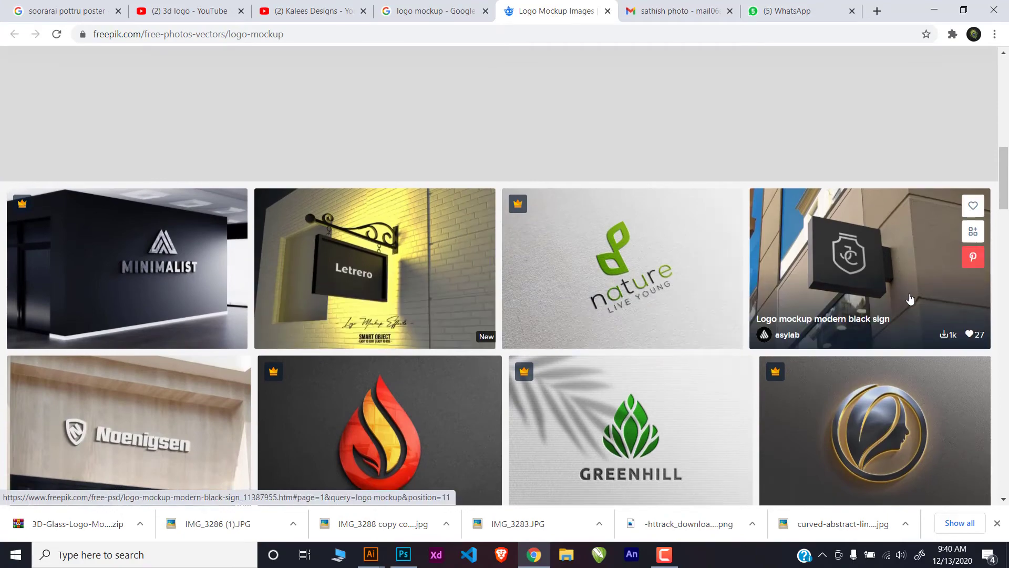
Step: Look through the remaining logo mockups further down the Freepik results page, comparing the sign, paper, wall and box designs
scroll(911, 298, down, 2)
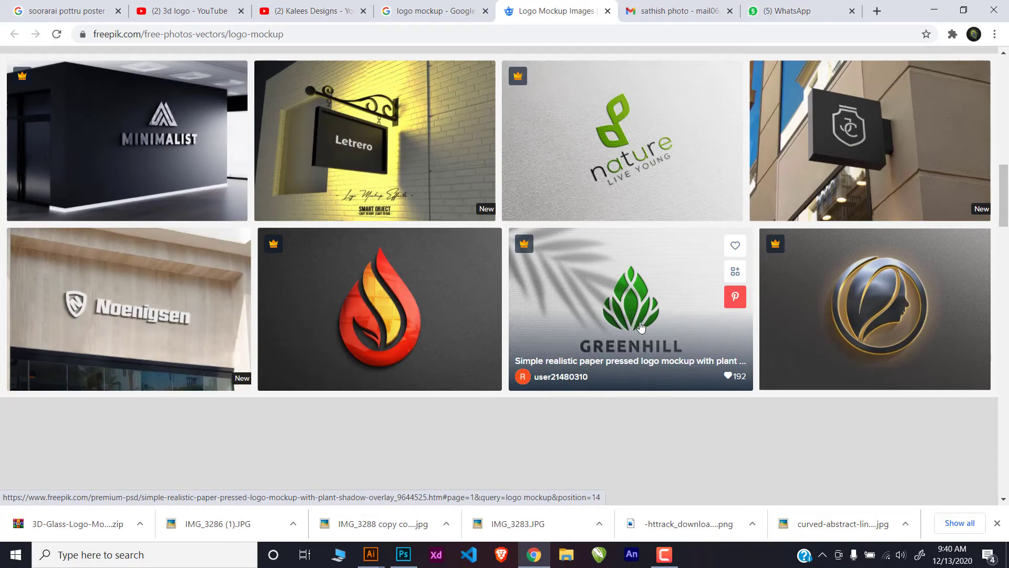
scroll(677, 330, down, 8)
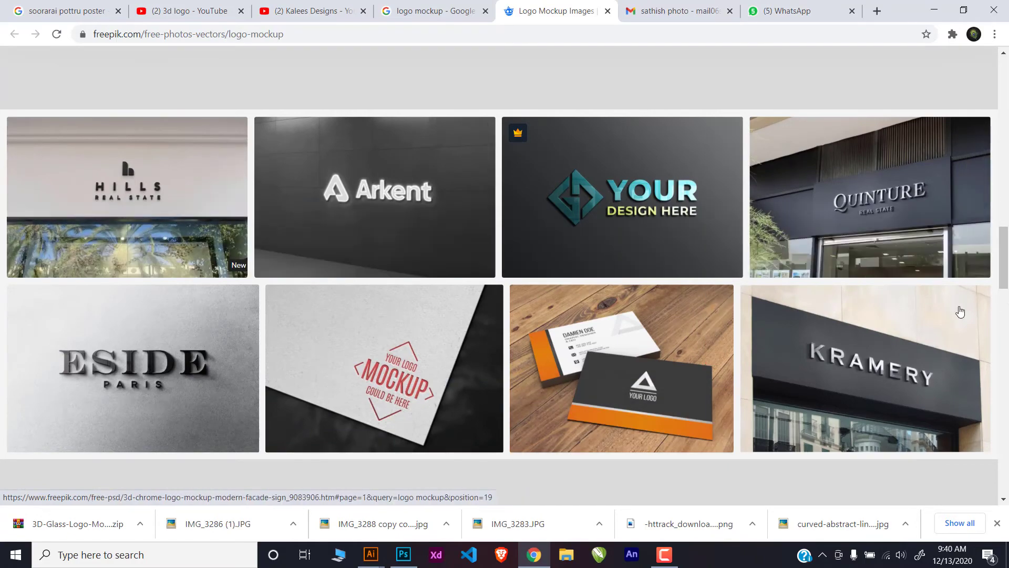
scroll(911, 377, down, 4)
scroll(908, 375, down, 6)
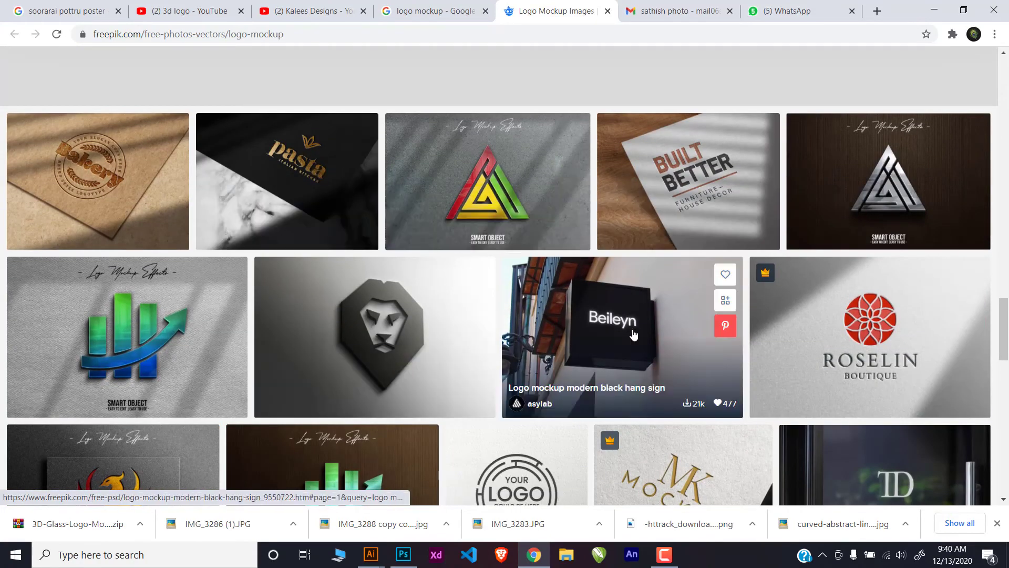
scroll(741, 323, down, 3)
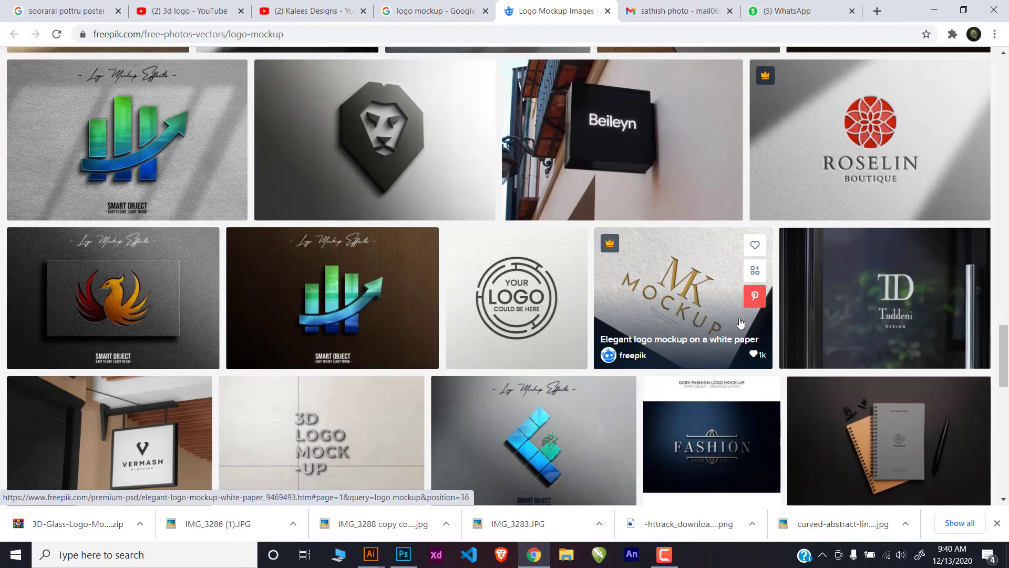
scroll(740, 322, down, 1)
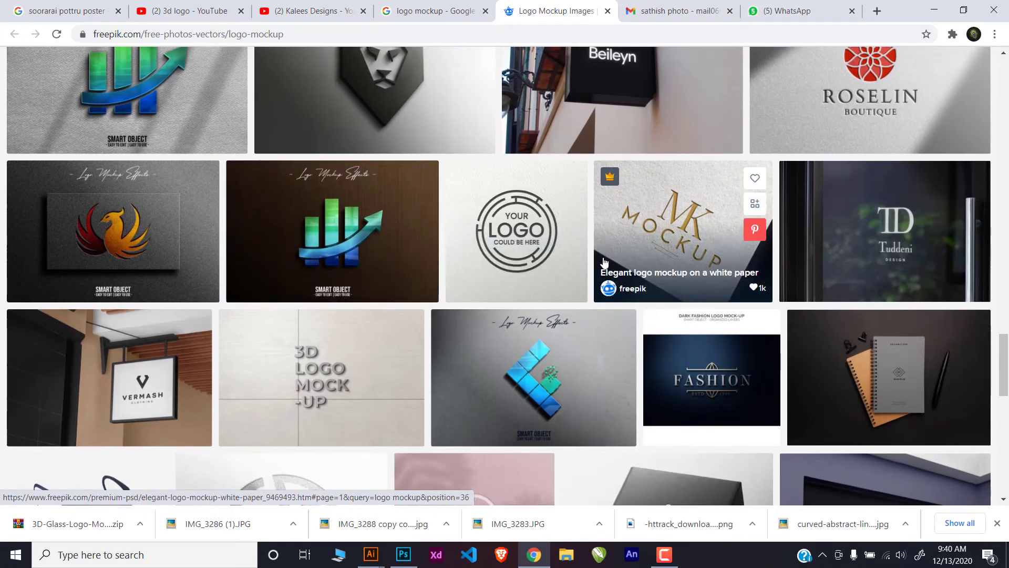
scroll(605, 261, down, 3)
scroll(603, 263, up, 2)
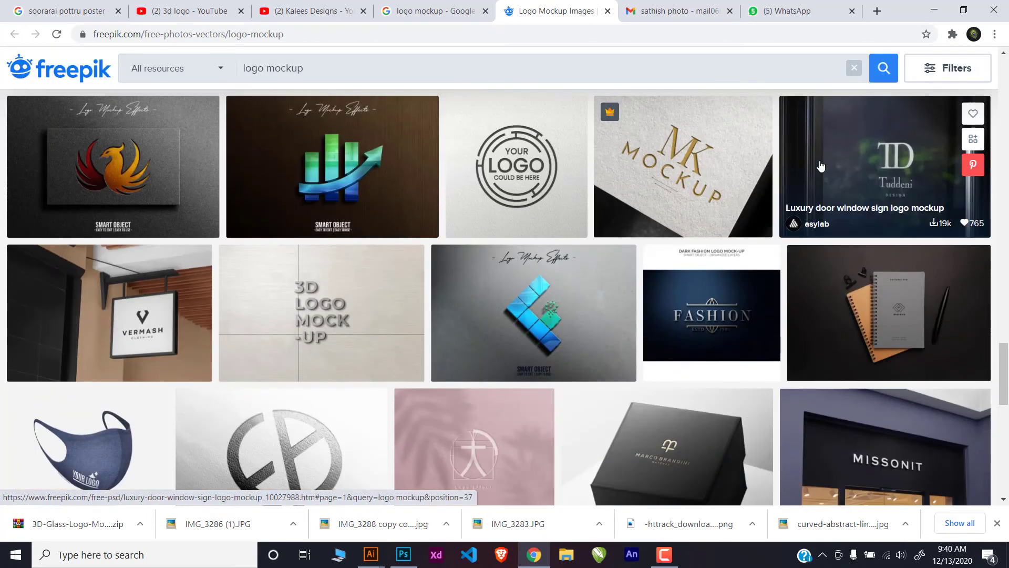
scroll(822, 166, down, 2)
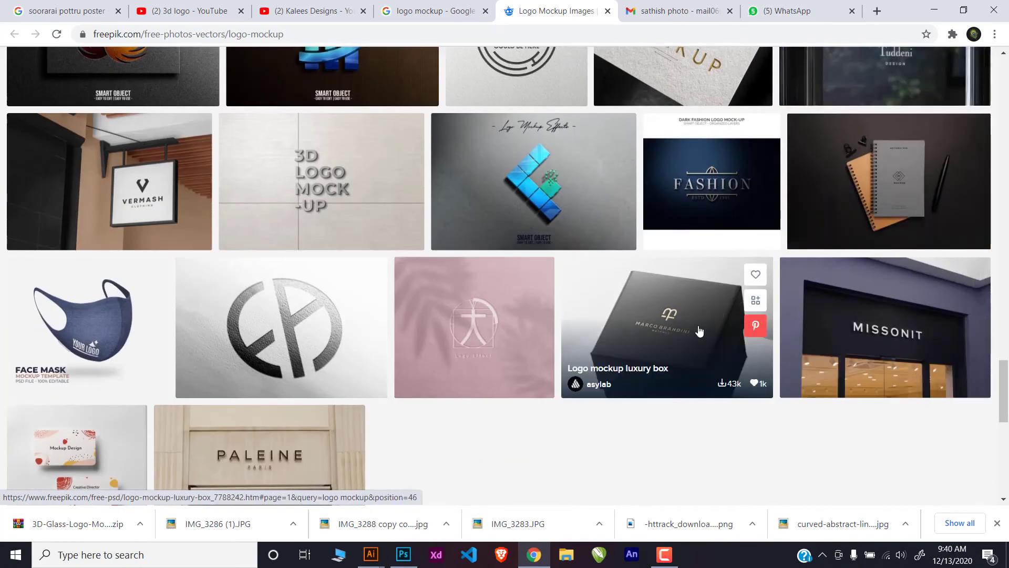